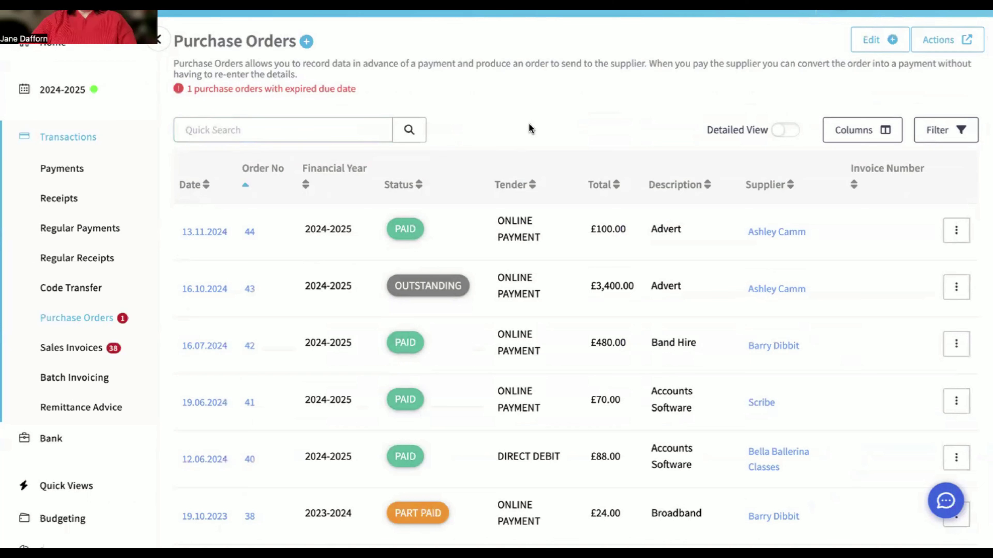
Review the purchase order list's column choices and its Order Items and Supplier filter fields
click(886, 135)
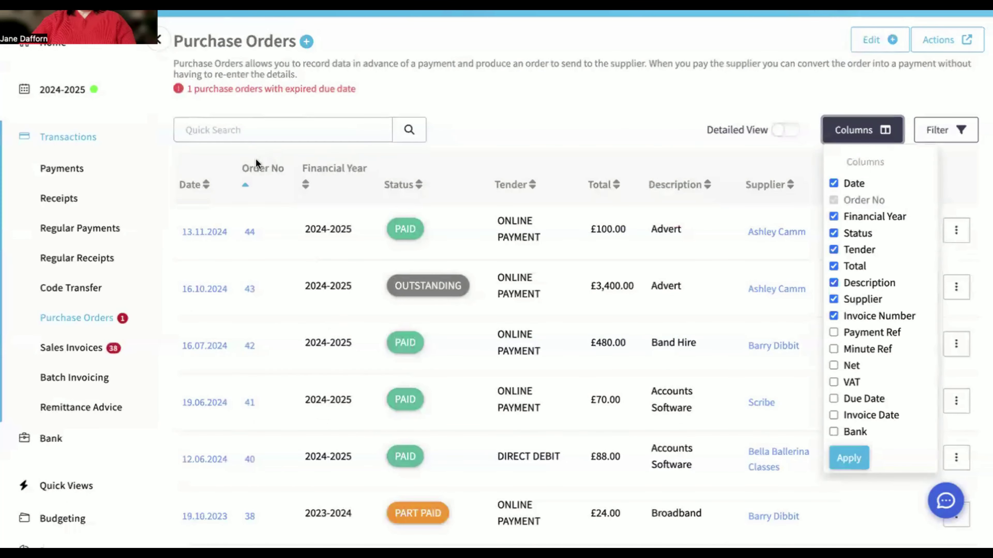
click(881, 136)
click(960, 131)
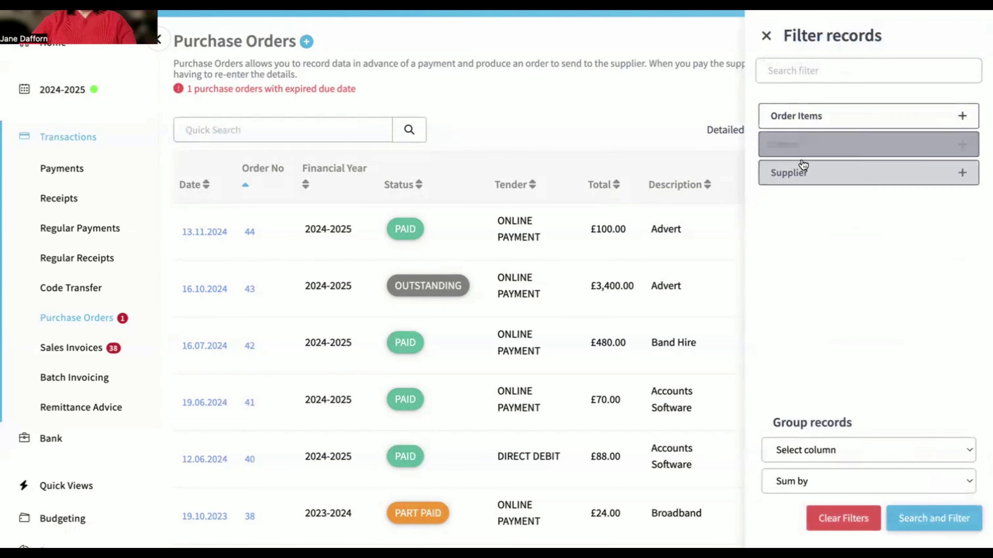
click(836, 120)
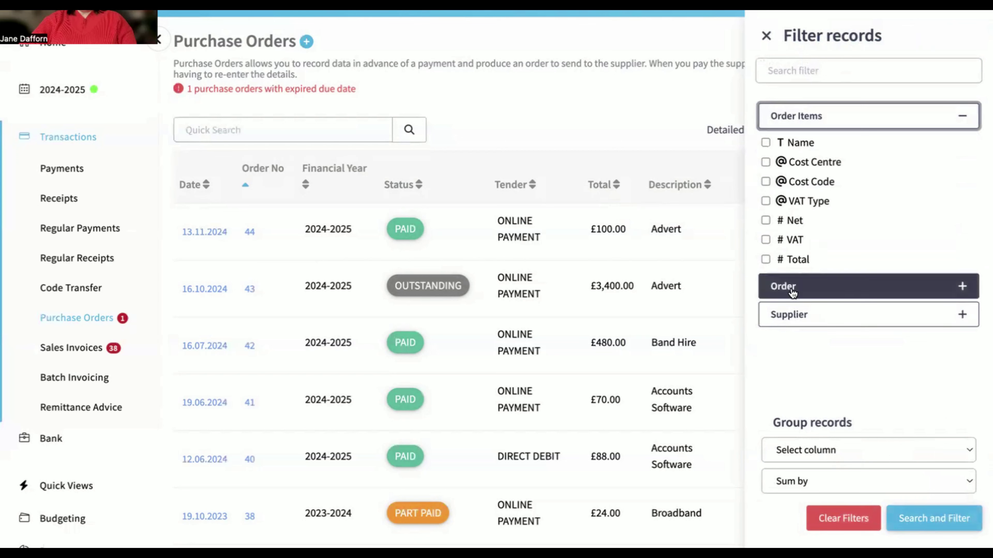
click(784, 314)
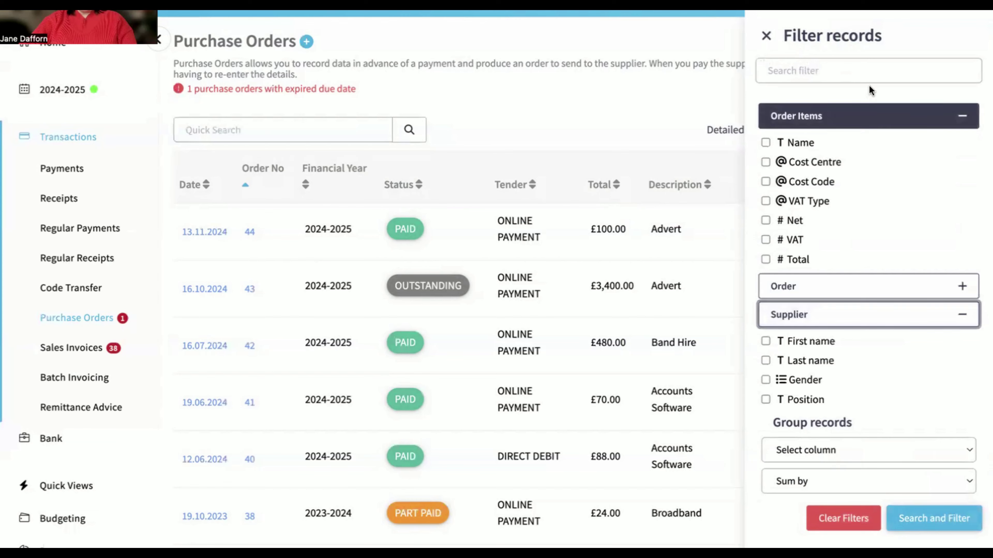
click(766, 36)
Review the purchase orders in the detailed view and again in the standard view
click(782, 129)
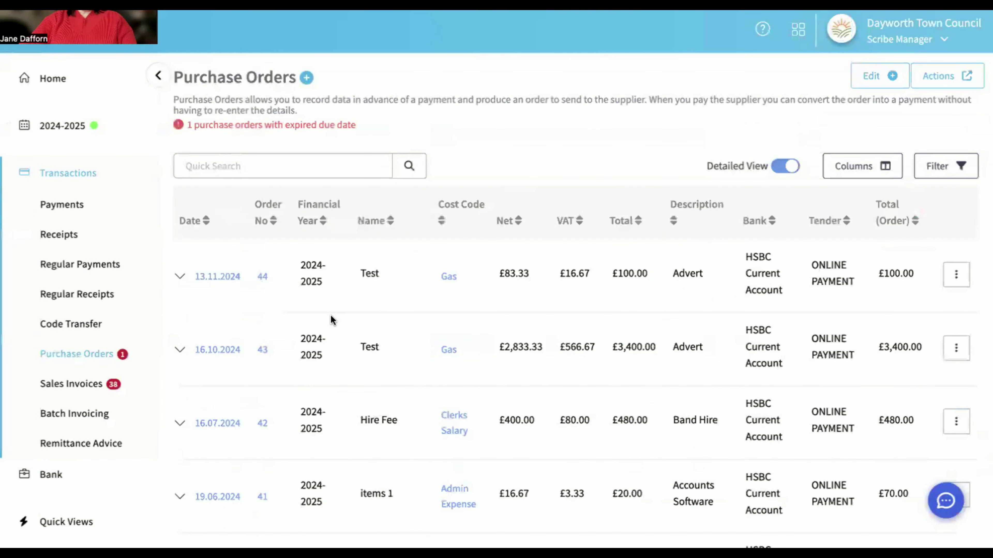
scroll(330, 314, down, 1)
scroll(330, 314, down, 5)
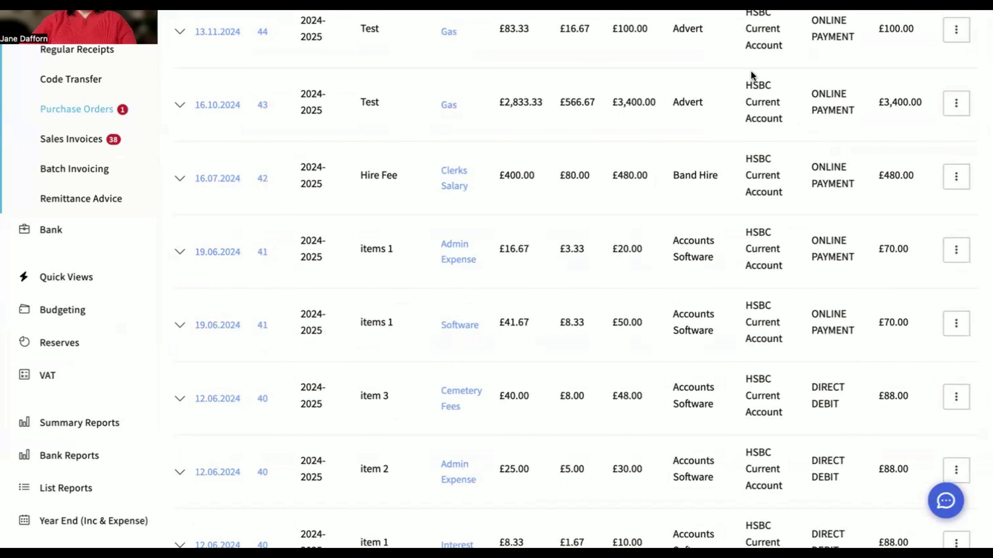
scroll(770, 70, up, 4)
click(783, 100)
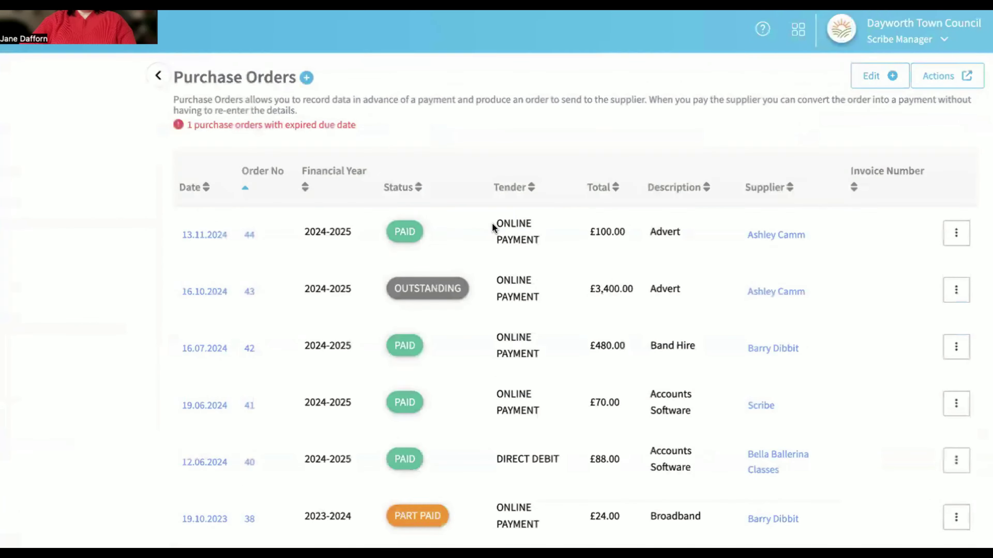
scroll(492, 227, down, 3)
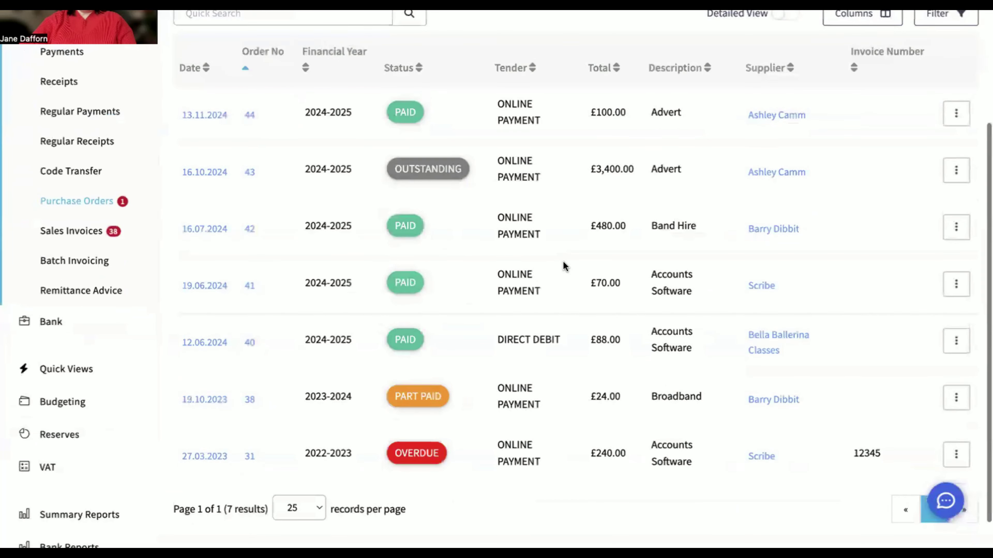
scroll(448, 115, up, 4)
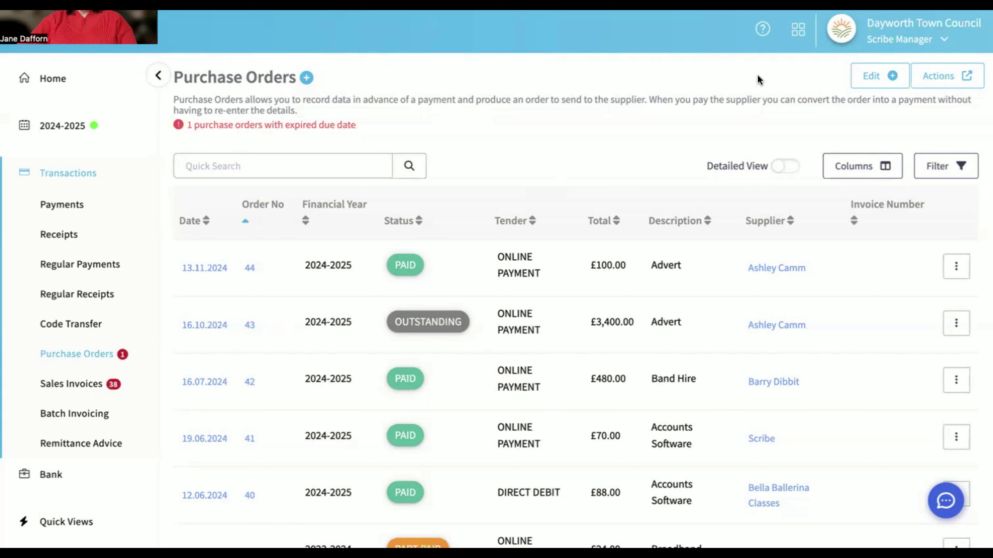
Start a new purchase order with ONLINE PAYMENT as the tender and HSBC Current Account as the bank
click(875, 75)
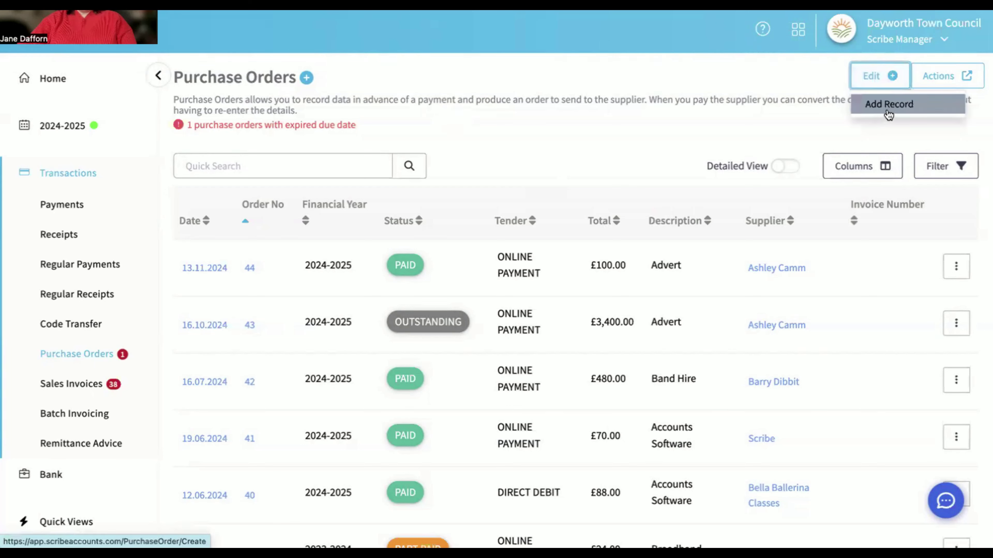
click(307, 79)
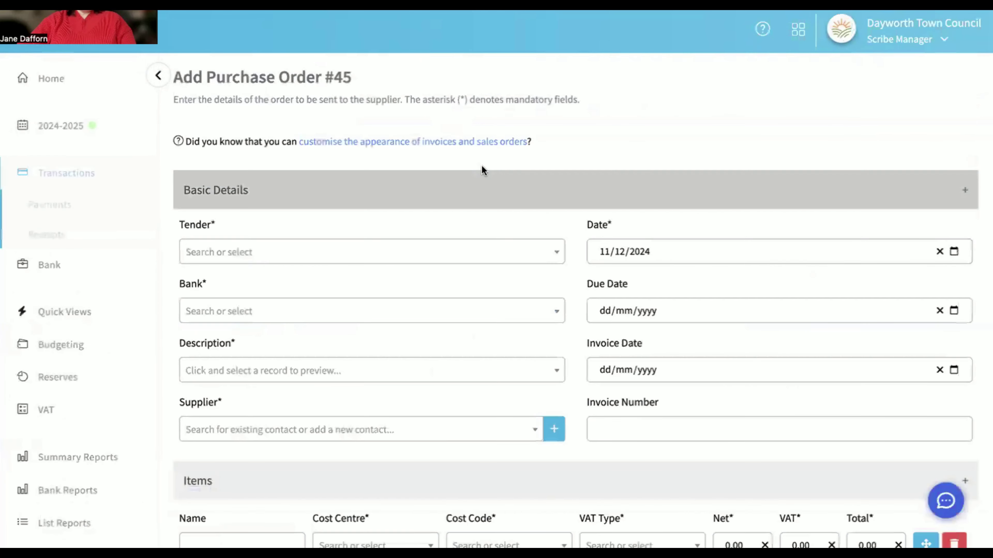
scroll(482, 165, down, 1)
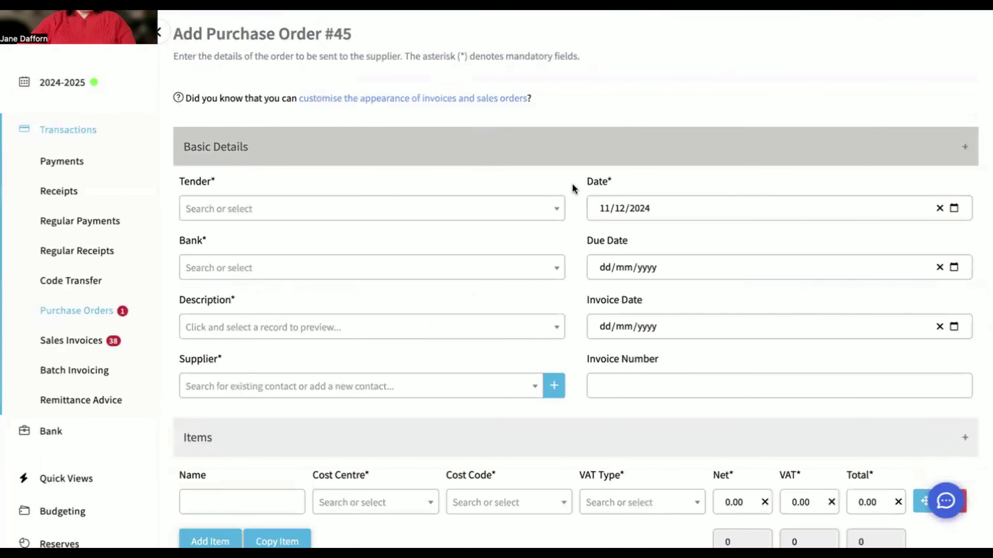
scroll(572, 184, down, 1)
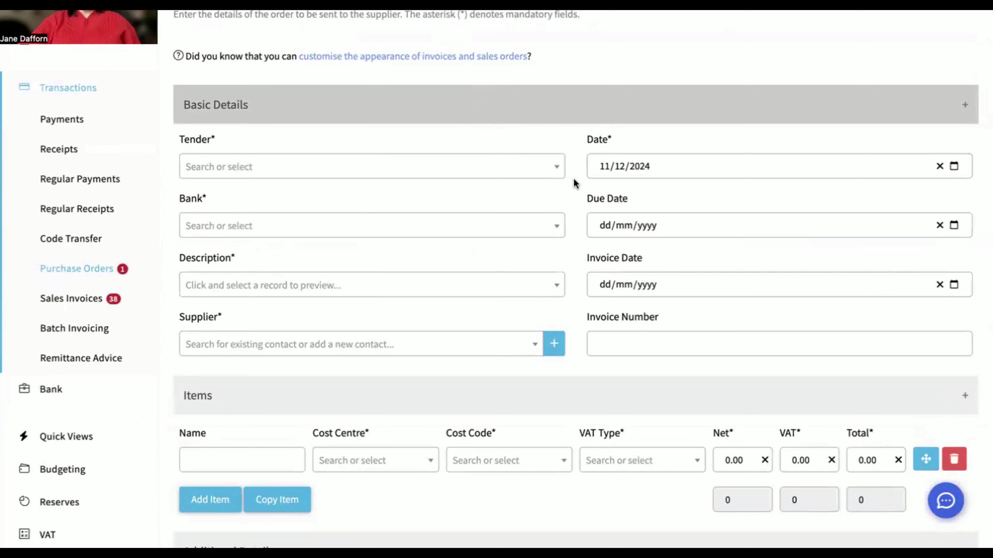
click(532, 168)
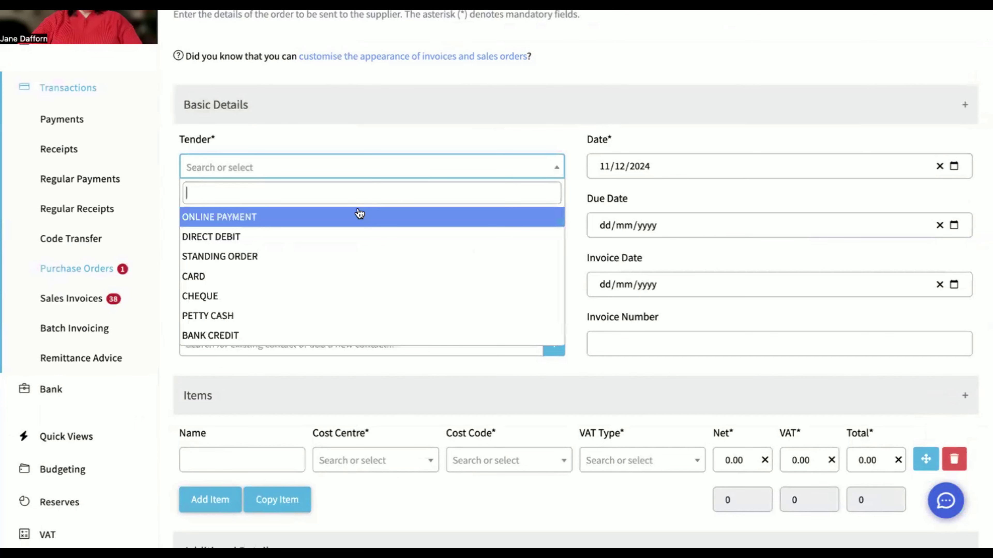
click(273, 218)
scroll(361, 122, down, 2)
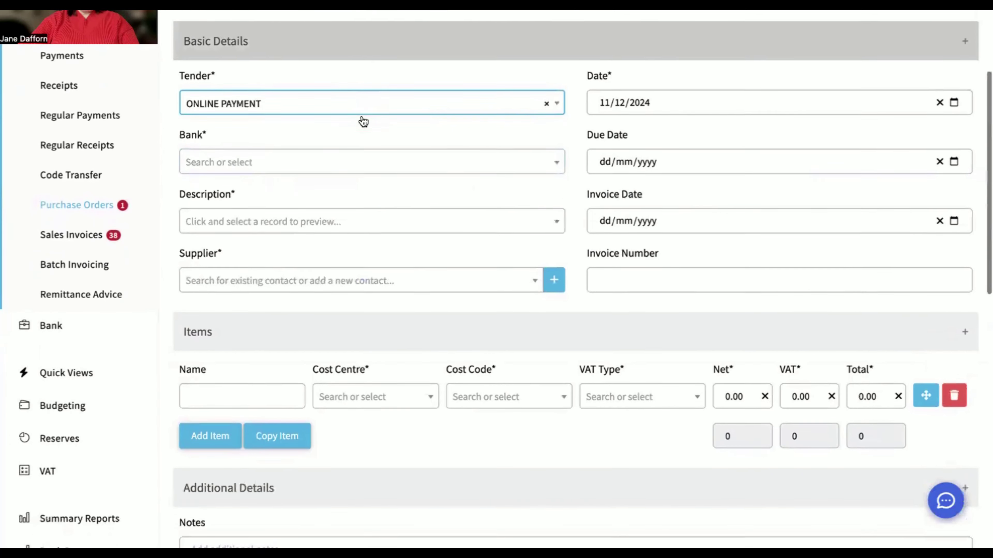
click(335, 167)
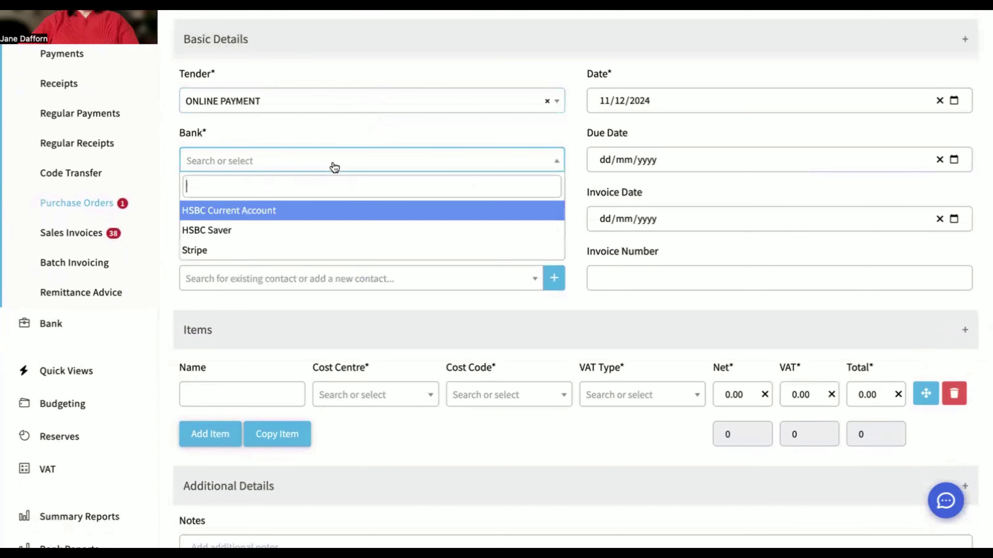
click(292, 217)
Create a new description called "Village Sign" for the purchase order
scroll(355, 131, down, 2)
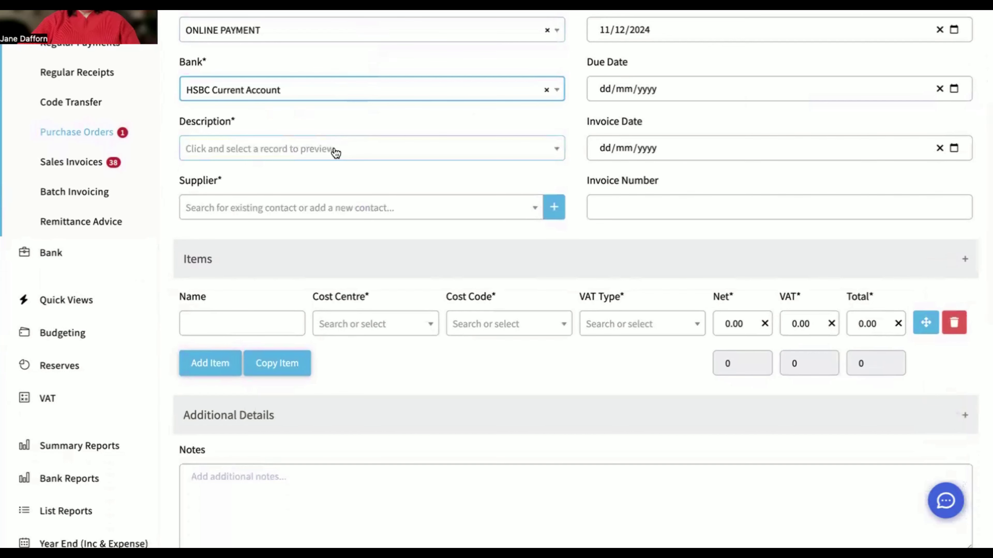
click(335, 153)
scroll(319, 377, down, 4)
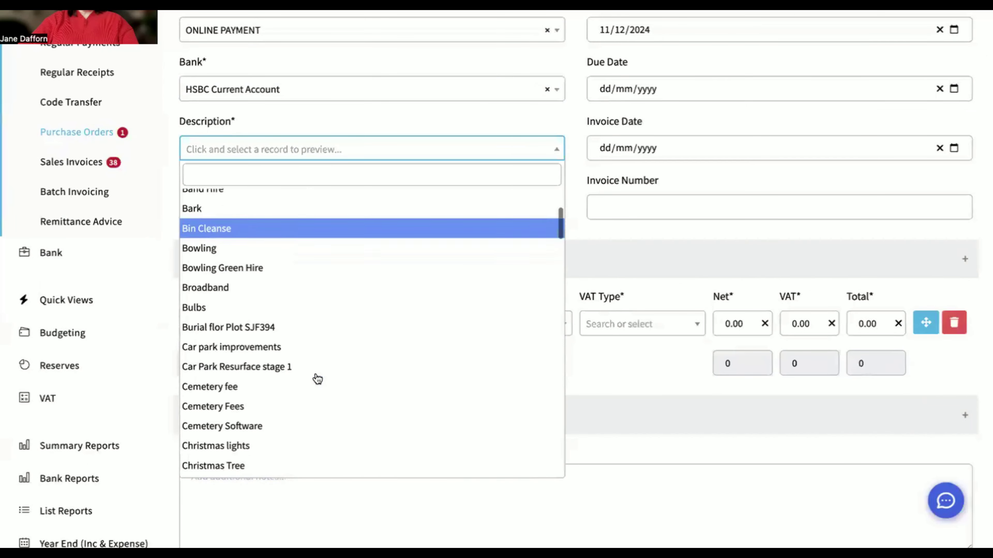
scroll(318, 379, down, 6)
scroll(317, 379, up, 12)
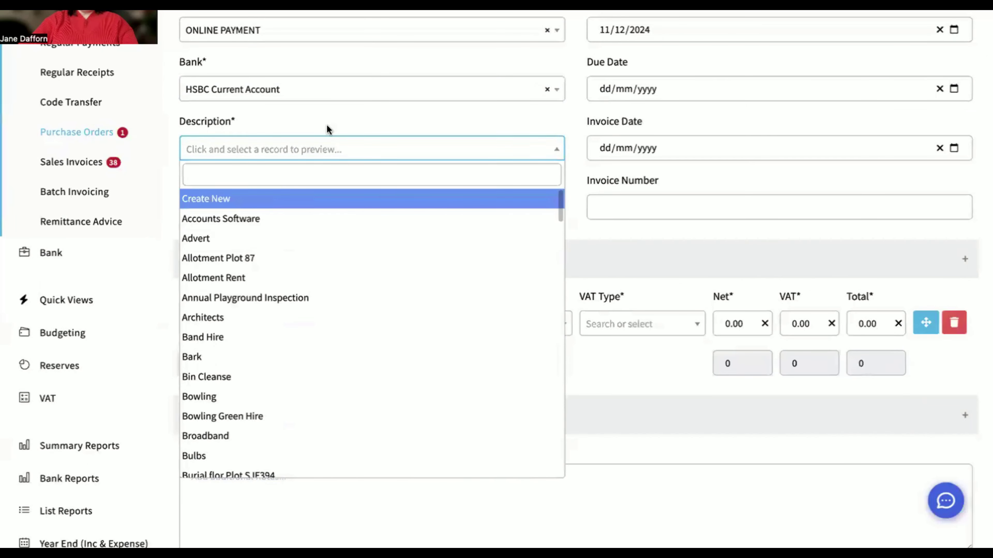
text(V)
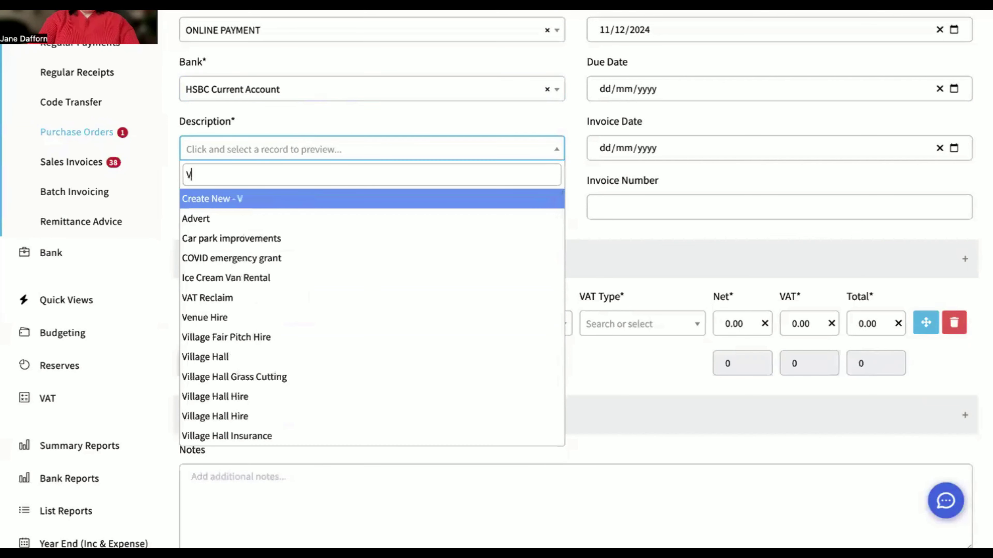
text(illage Sign)
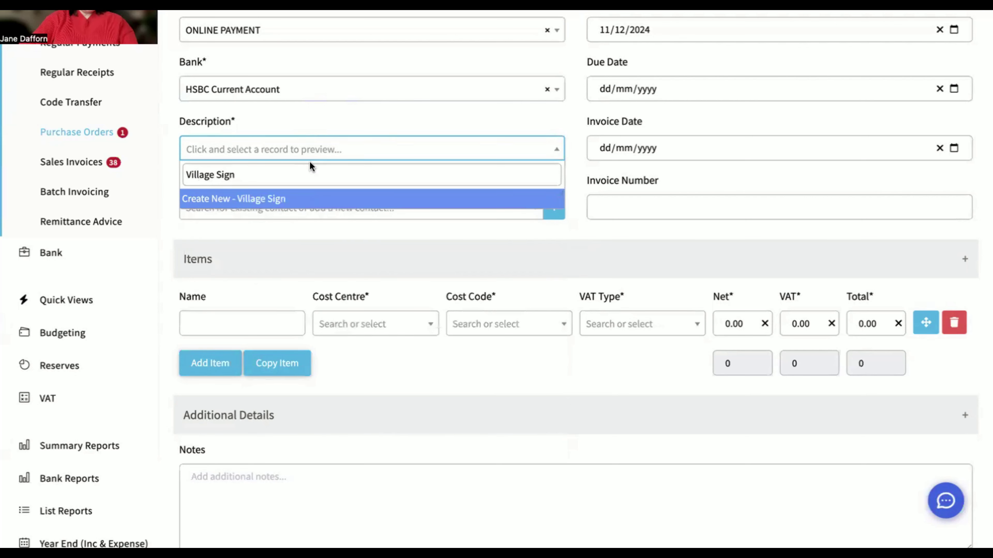
click(285, 199)
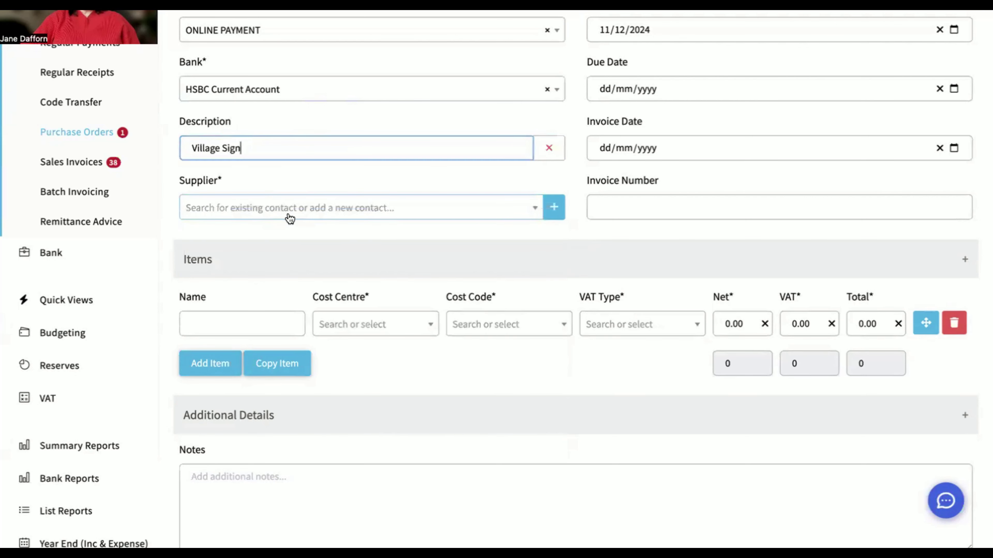
Browse the existing contacts available as supplier for the purchase order
click(290, 218)
scroll(310, 308, down, 5)
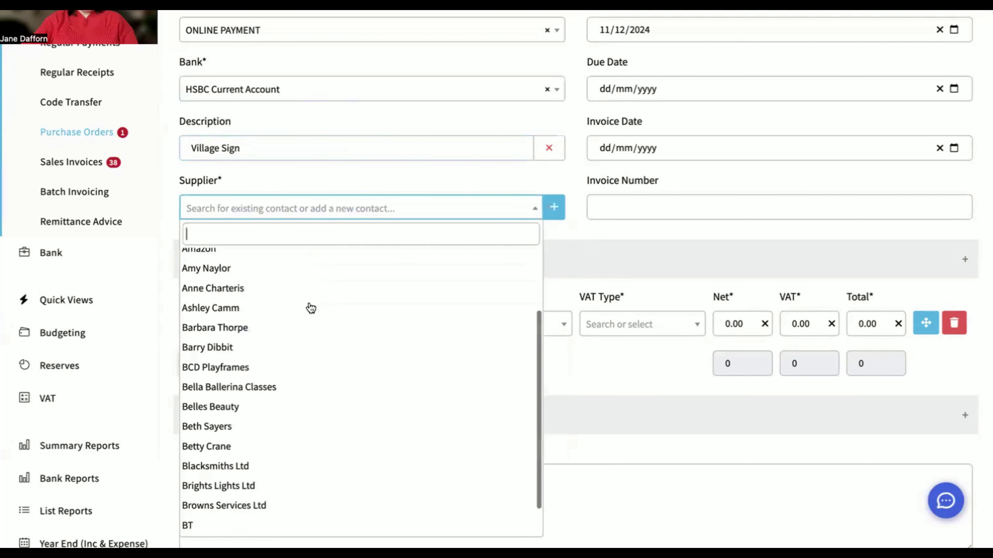
scroll(311, 308, down, 2)
scroll(311, 289, up, 1)
Search the supplier contacts for "hsdjh" and clear the search text
text(hsdjh)
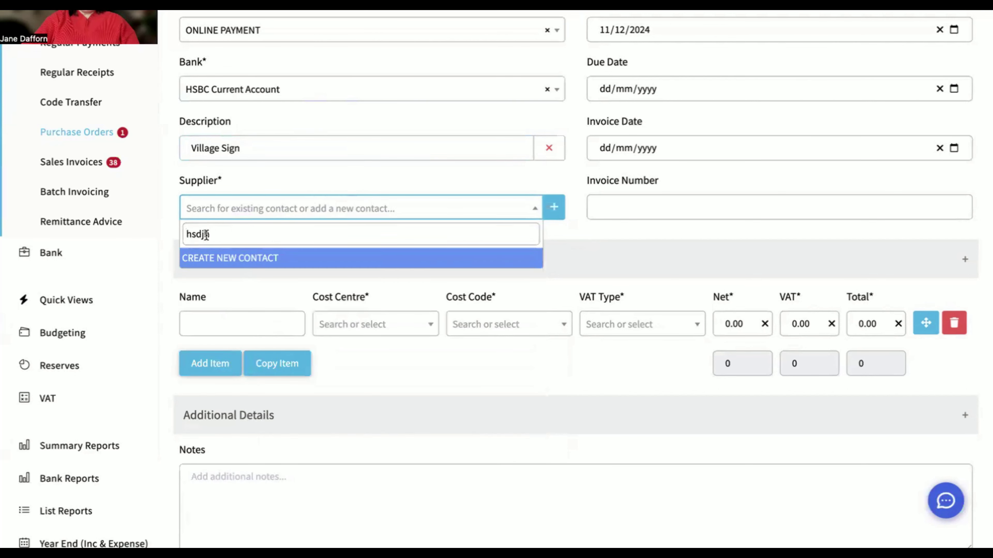
drag(207, 235, 192, 235)
key(BackSpace)
key(BackSpace)
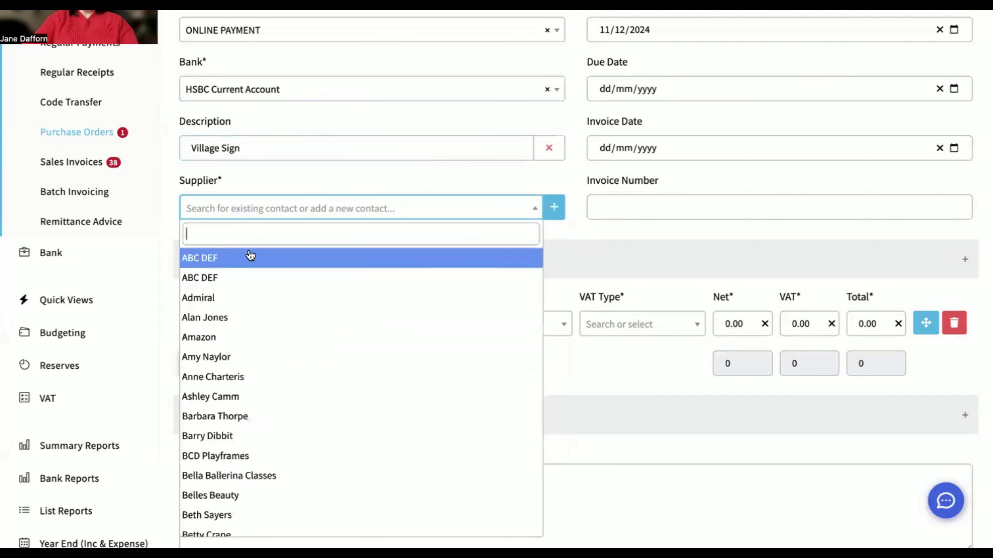
Choose Blacksmiths Ltd as the purchase order's supplier
scroll(272, 286, down, 3)
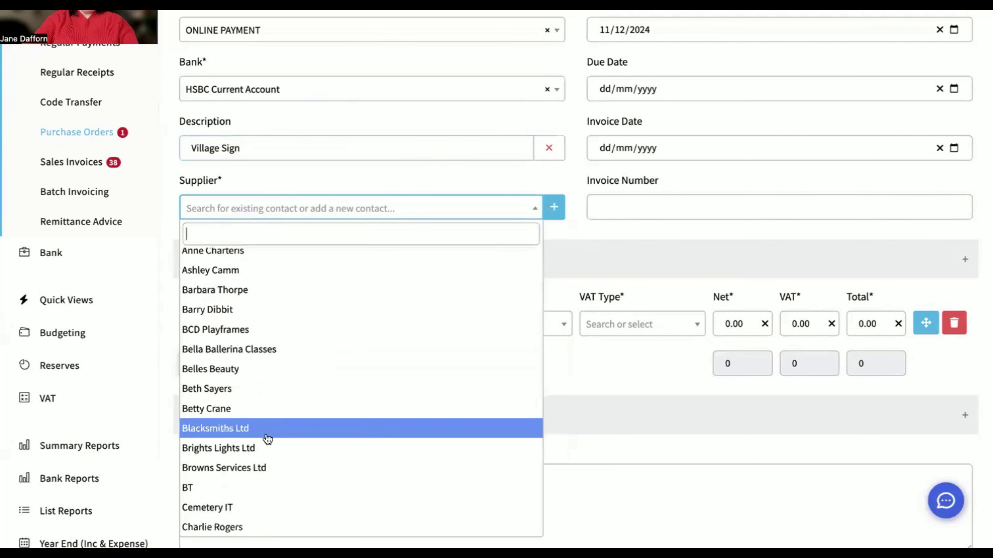
click(271, 437)
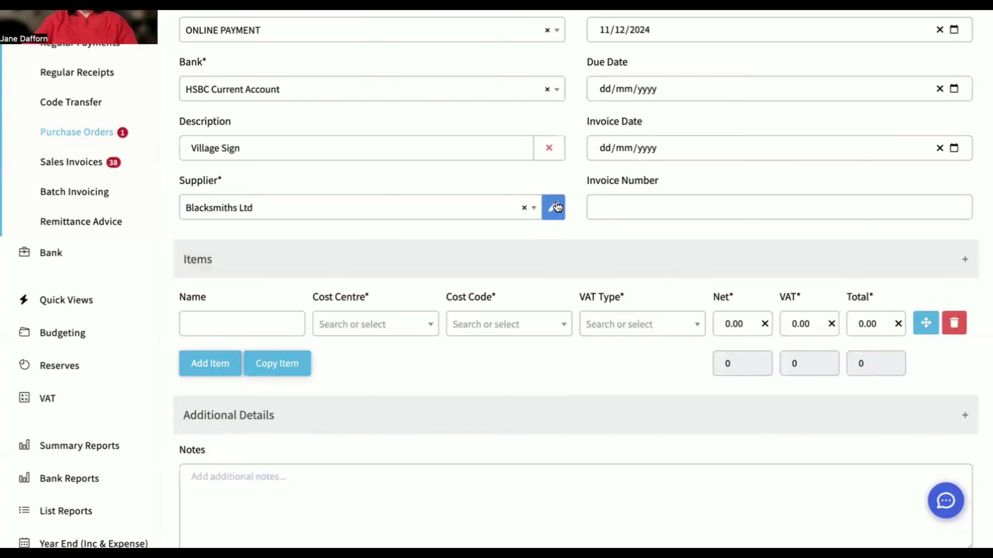
Set the purchase order's due date to 31/12/2024
scroll(555, 208, up, 6)
scroll(567, 215, down, 2)
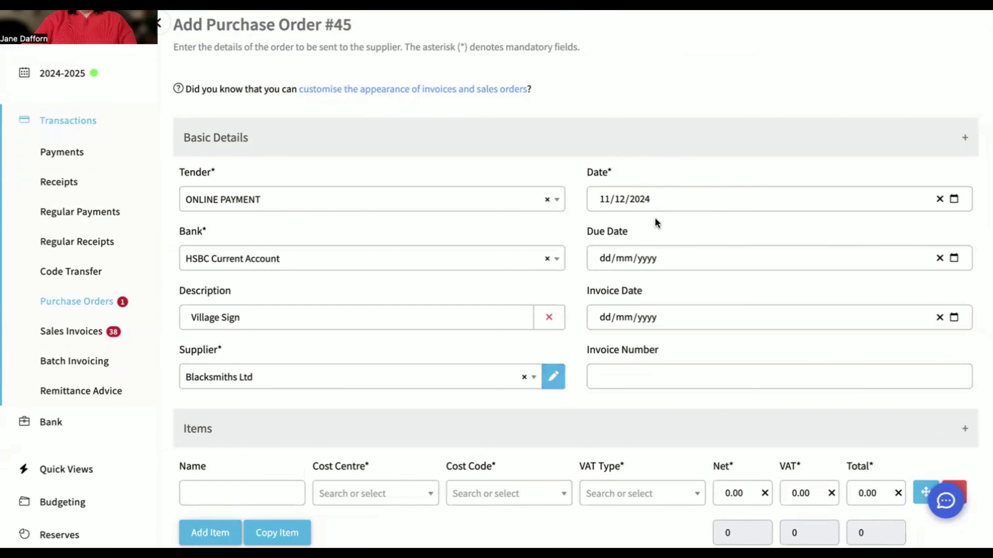
scroll(655, 218, down, 1)
click(602, 230)
text(31/)
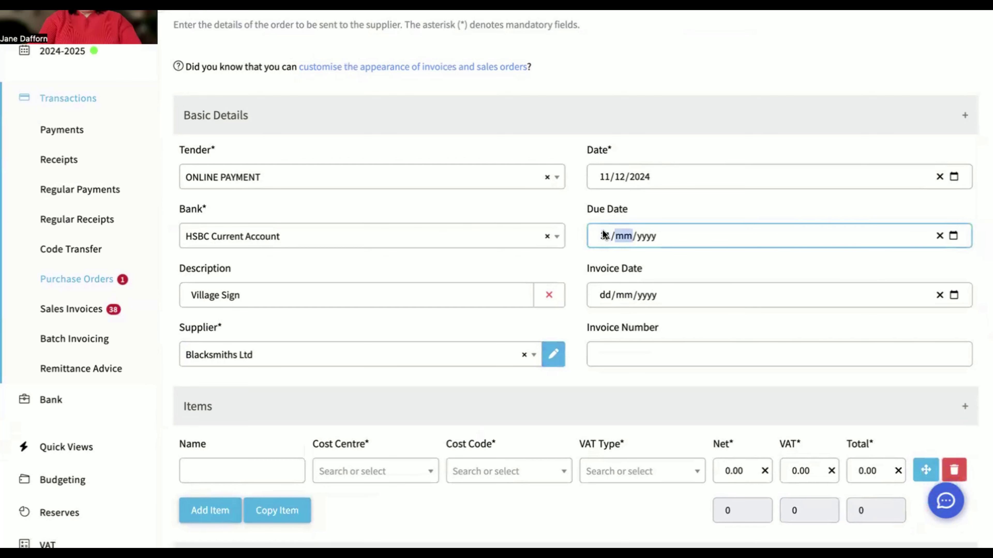
text(12/2024)
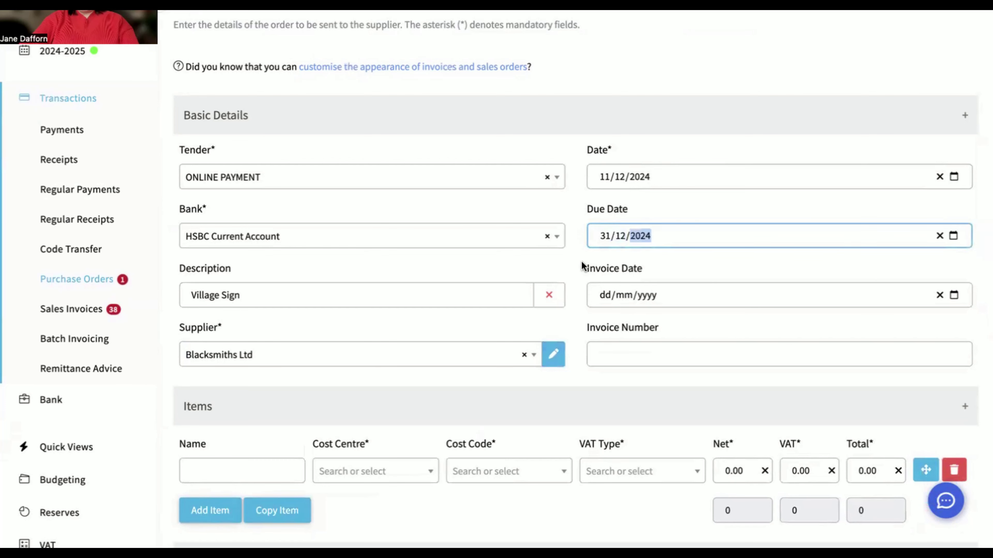
Name the first order item "New Village Sign"
scroll(582, 262, down, 2)
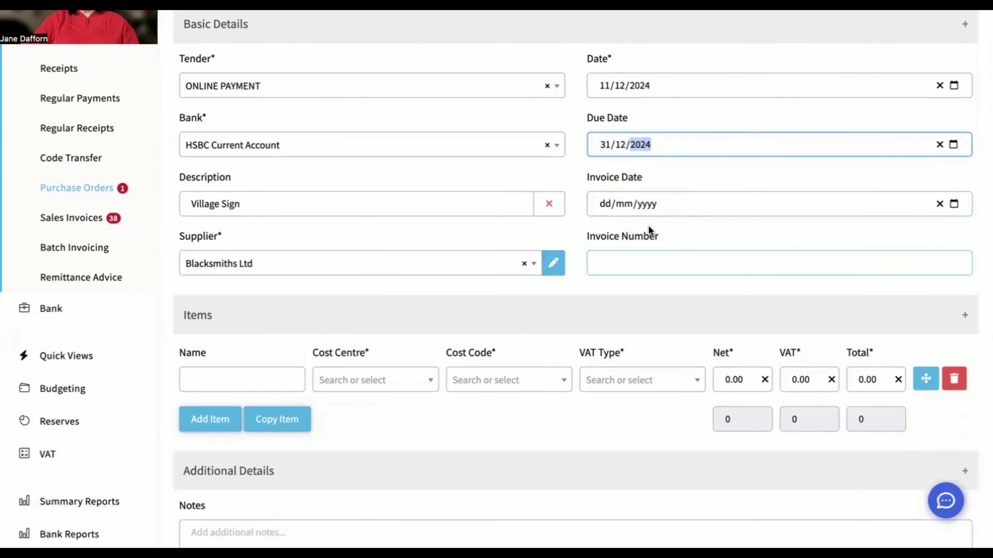
scroll(649, 230, down, 3)
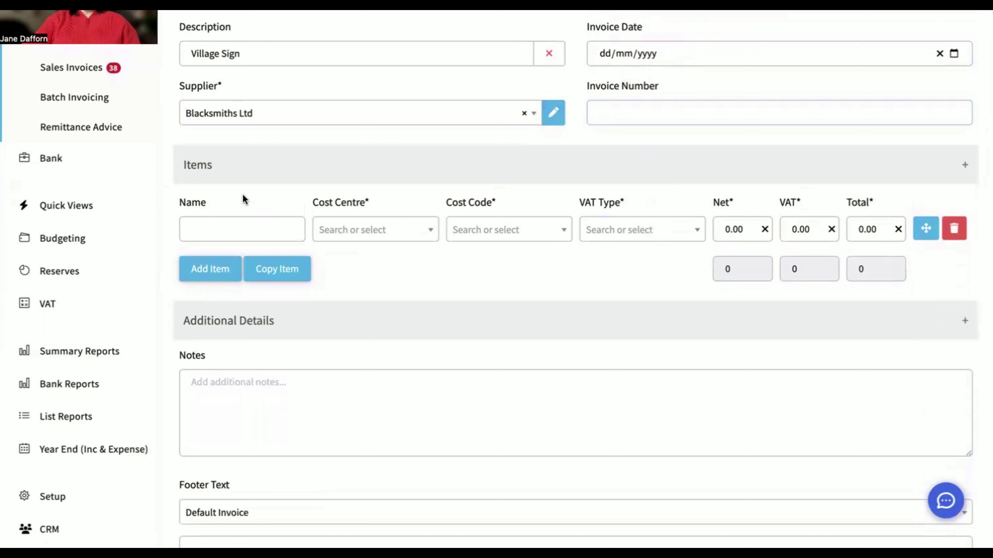
click(232, 227)
text(V)
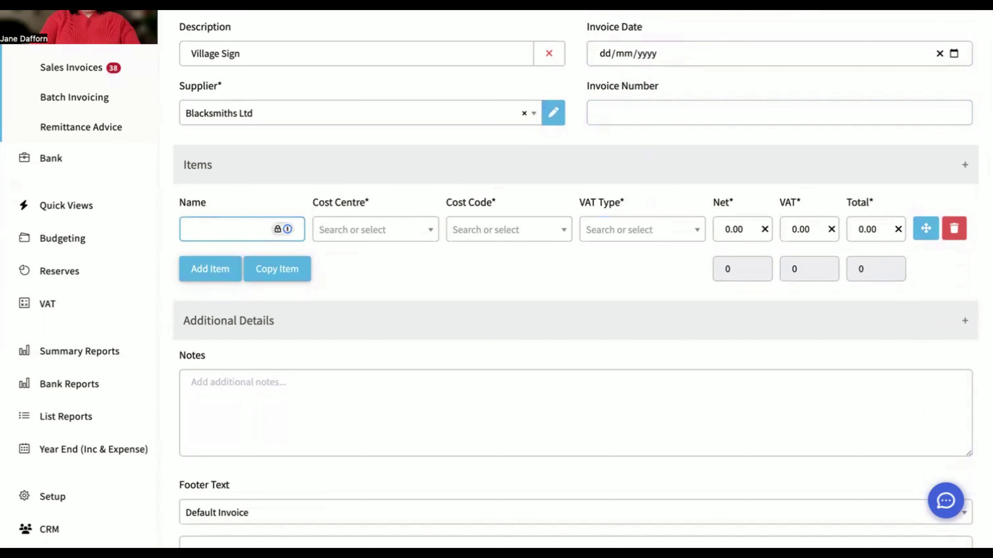
text(New Village )
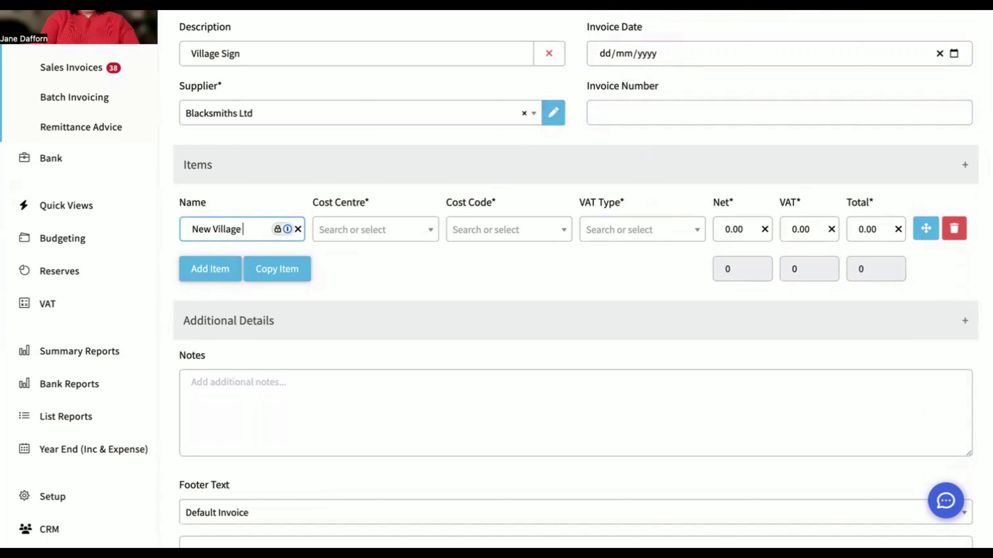
text(Sign)
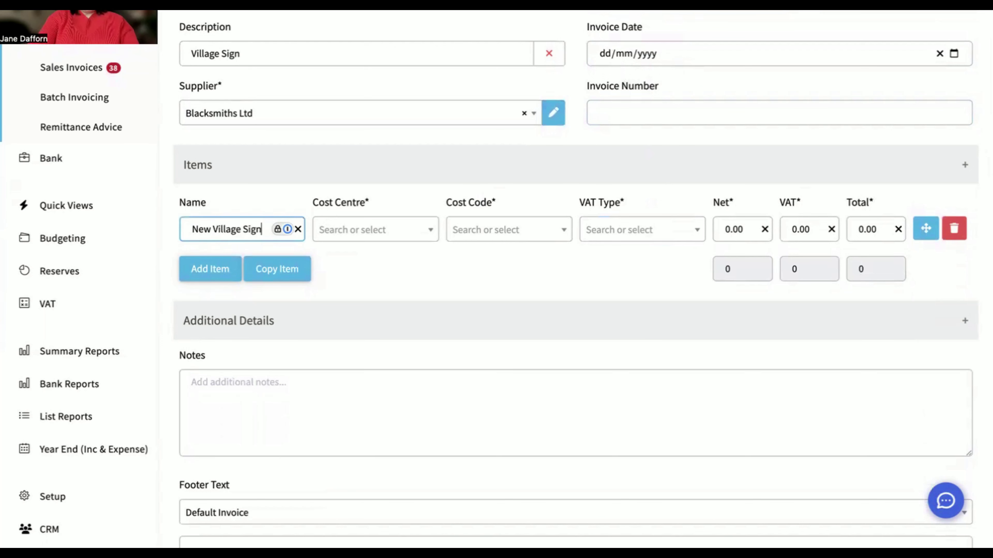
Assign the New Village Sign item to cost centre 03 Administration and cost code Admin Expense : 18
click(366, 228)
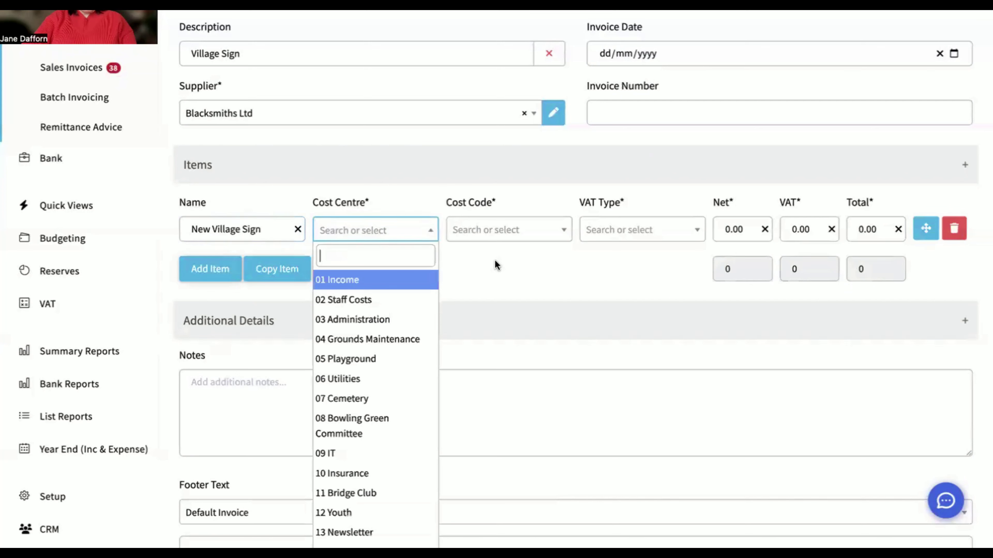
click(381, 321)
click(490, 230)
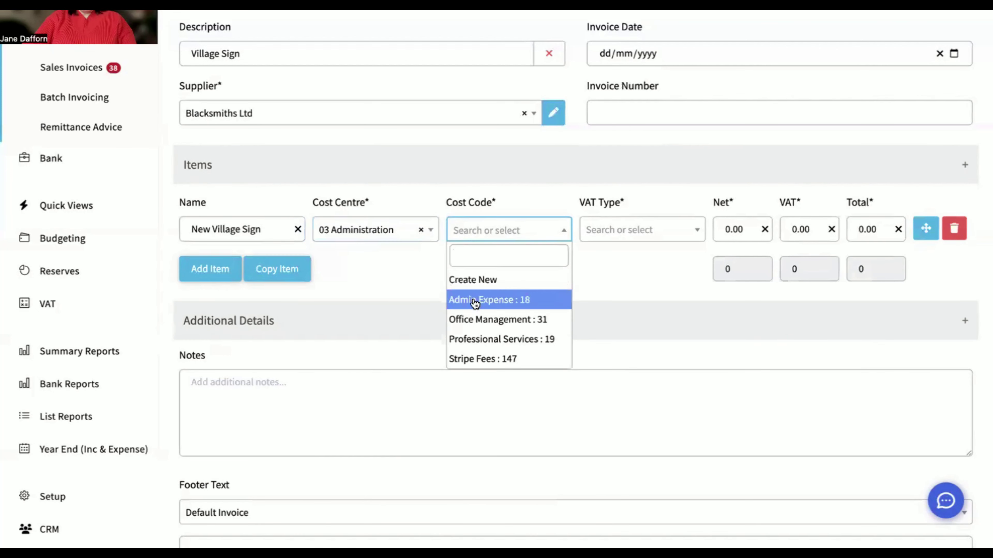
click(475, 301)
Set the village sign item's VAT type to S: Standard and its net amount to 200.00
click(621, 234)
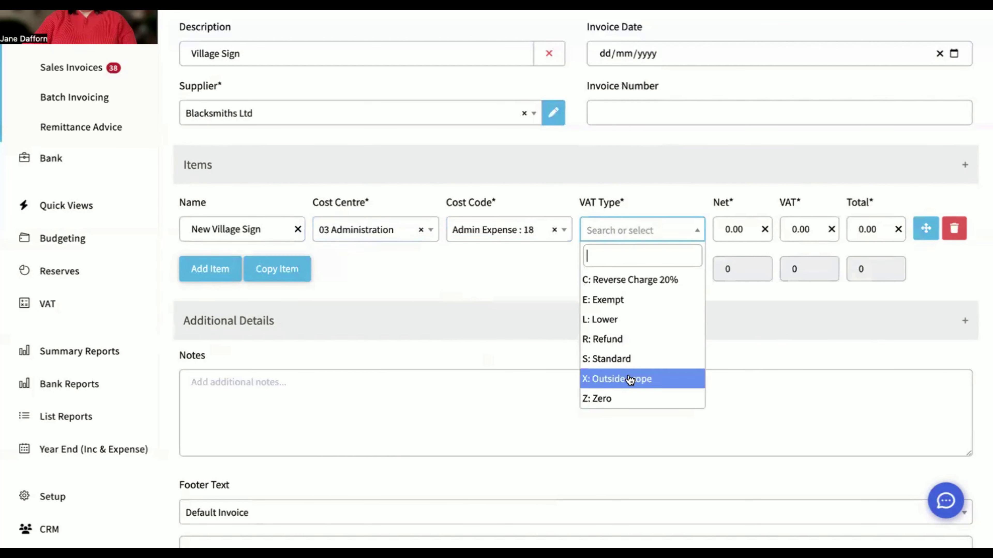
click(642, 359)
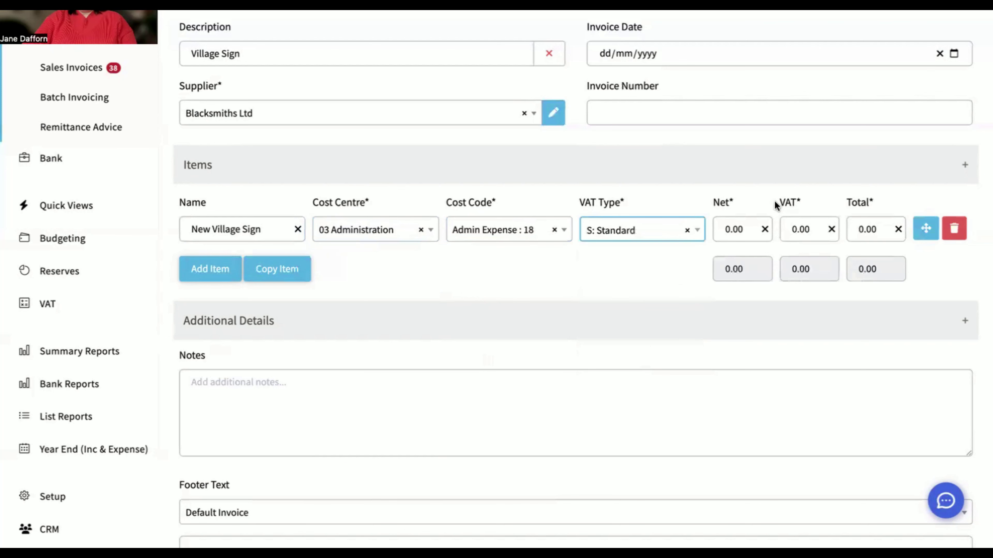
click(721, 230)
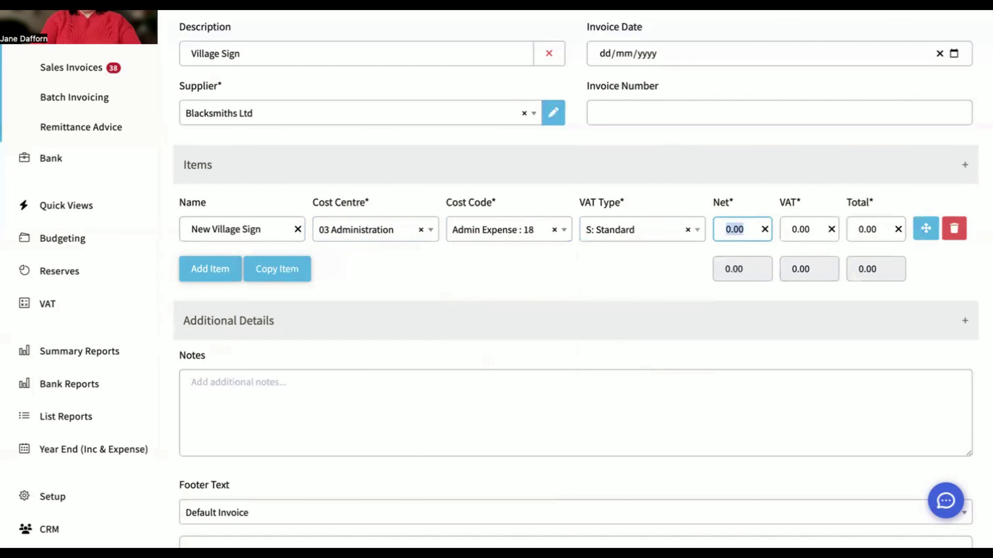
text(200)
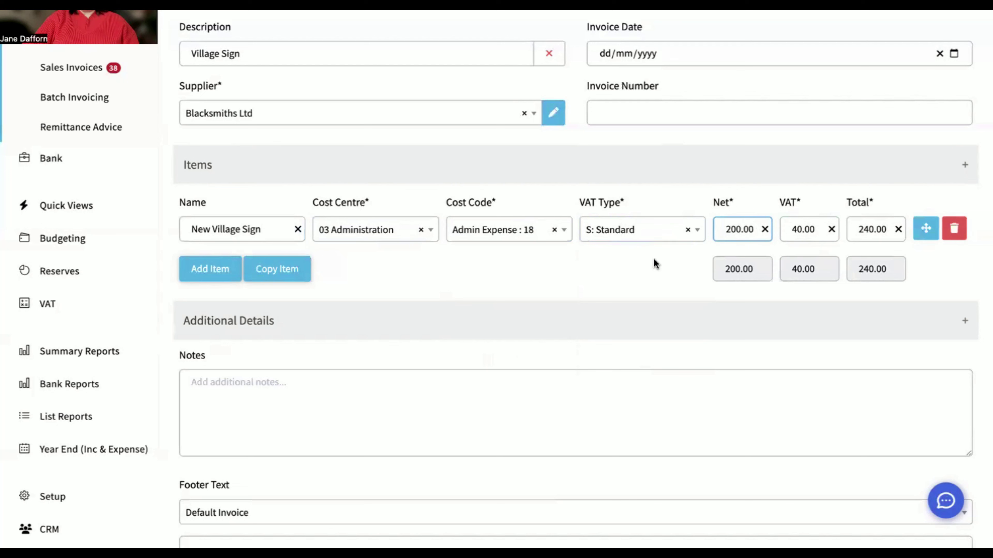
Override the village sign item's VAT amount with 39.99
double_click(815, 229)
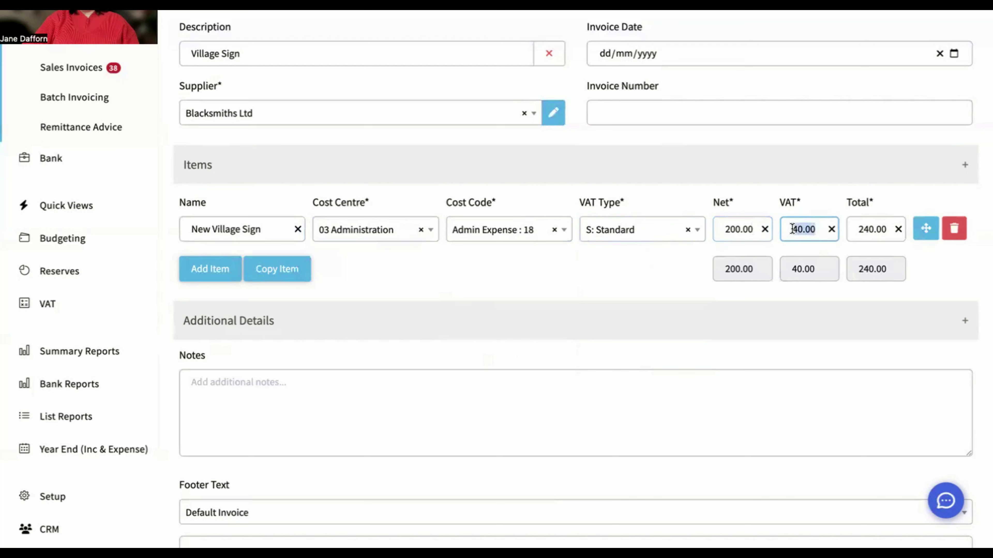
key(BackSpace)
text(39.99)
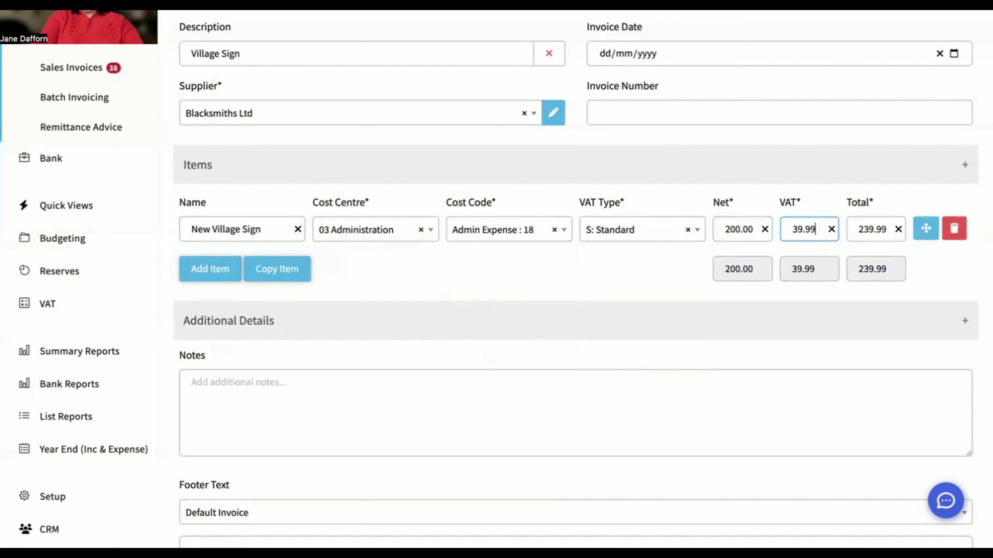
Add a second, blank order item and delete it again
click(206, 276)
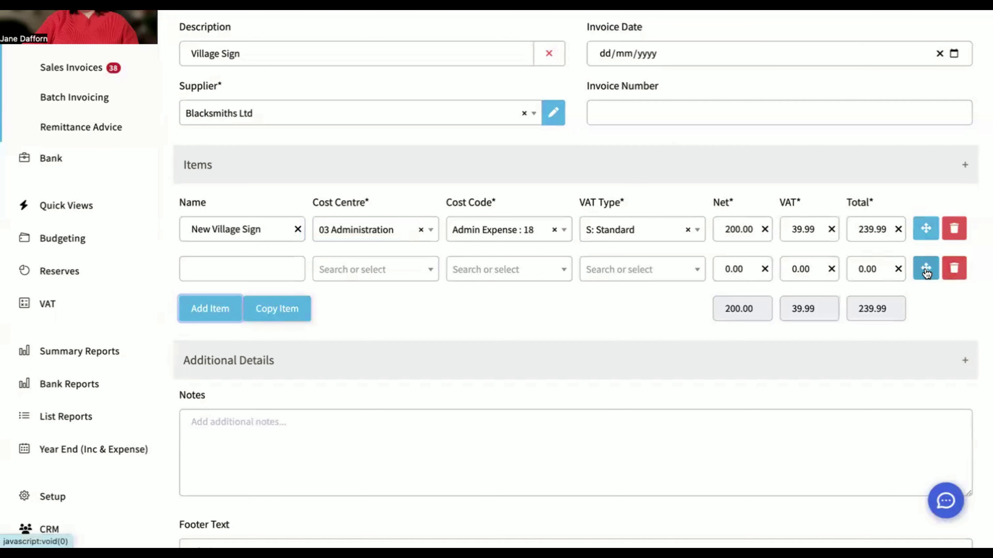
click(955, 269)
Enter "Test" in the purchase order's notes and select Default Invoice as the footer text
scroll(469, 195, down, 5)
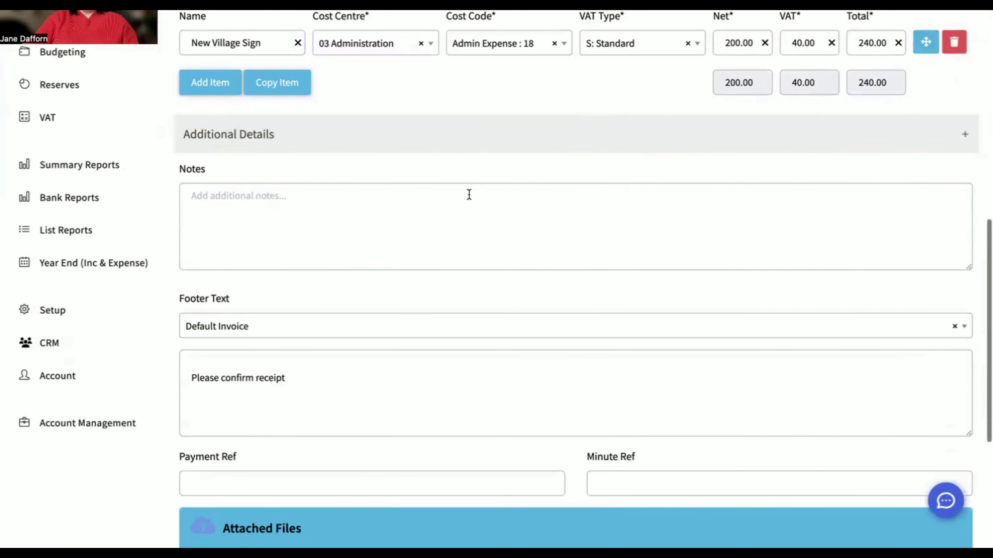
click(247, 221)
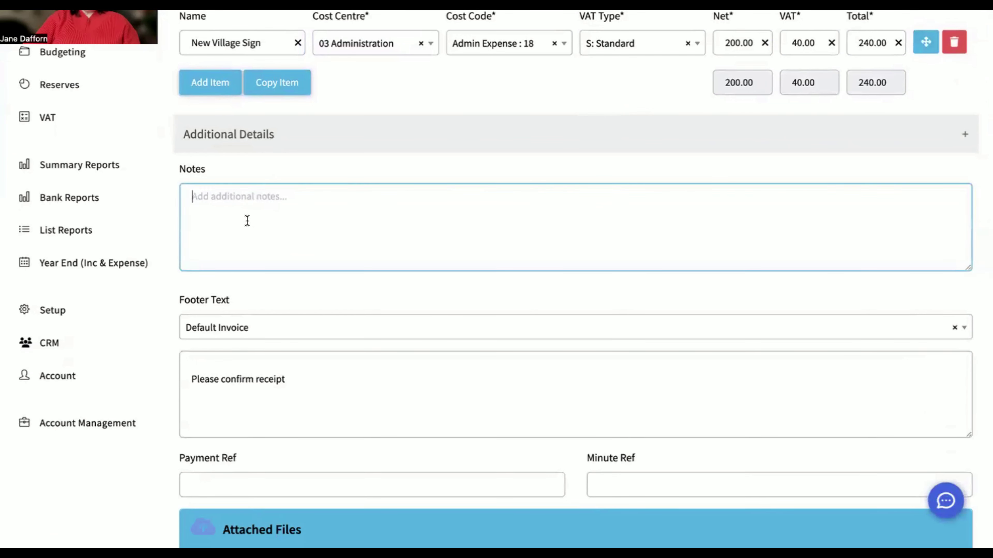
text(Test)
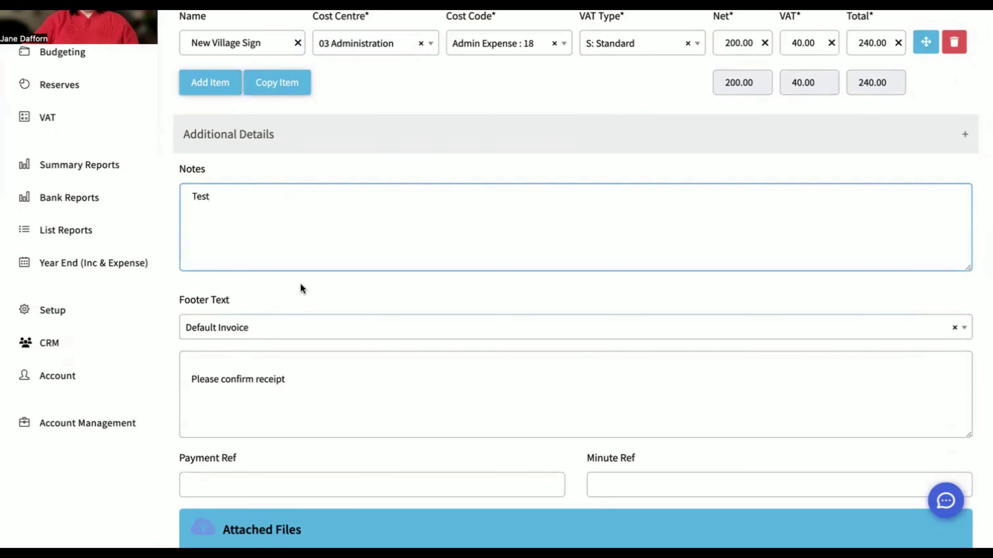
scroll(301, 285, down, 3)
click(235, 226)
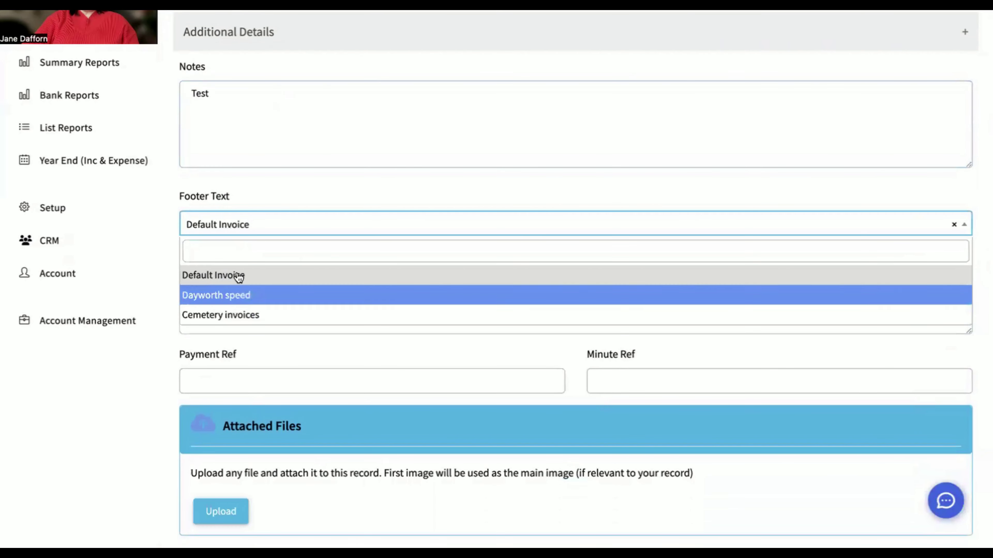
click(250, 277)
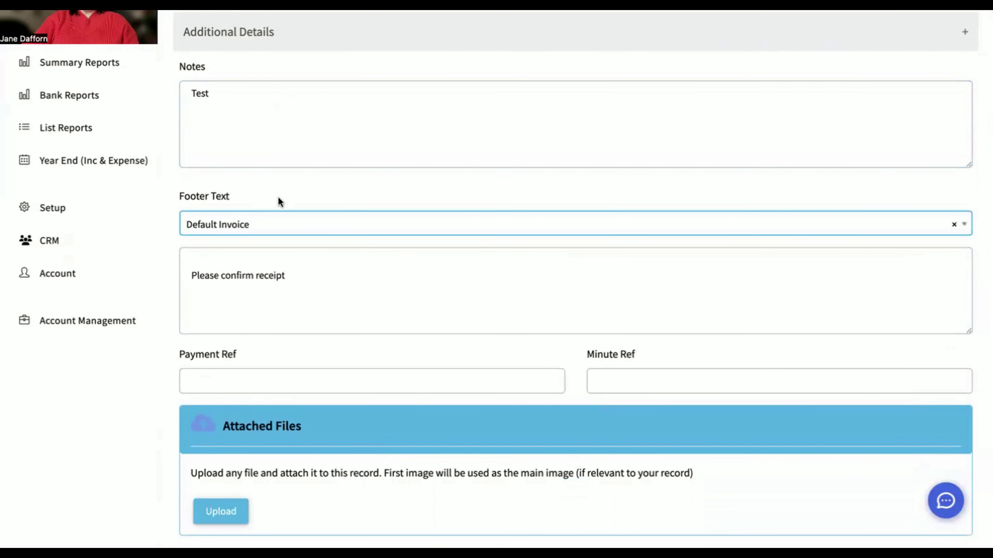
Leave the payment reference blank and add the completed purchase order
scroll(277, 200, down, 4)
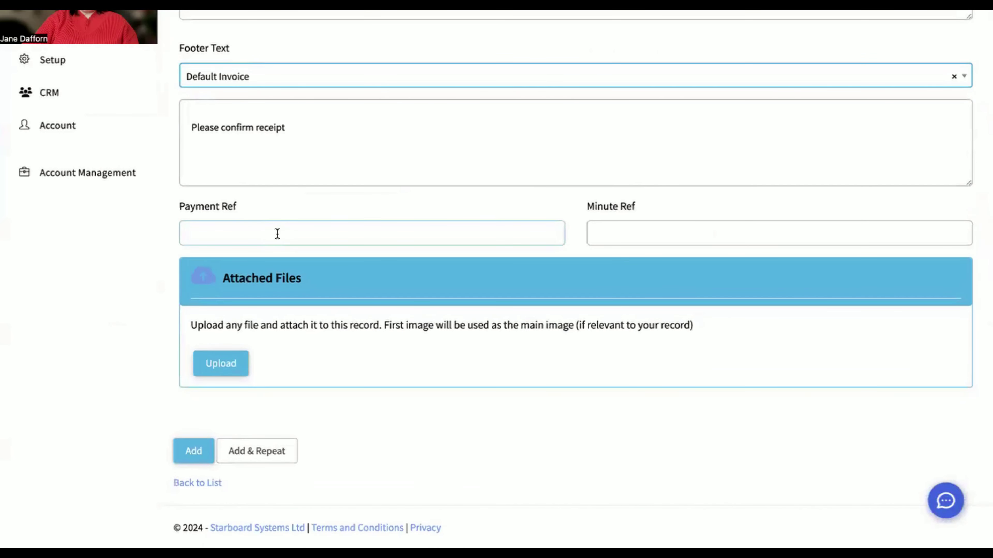
click(198, 240)
click(193, 450)
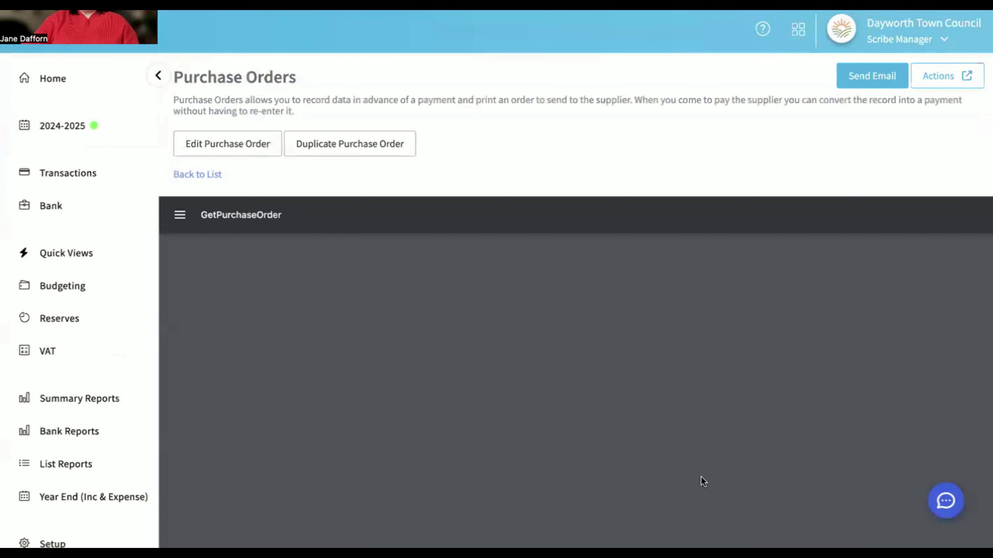
Look over the generated purchase order document, then open its email form and close it without sending
scroll(715, 181, down, 2)
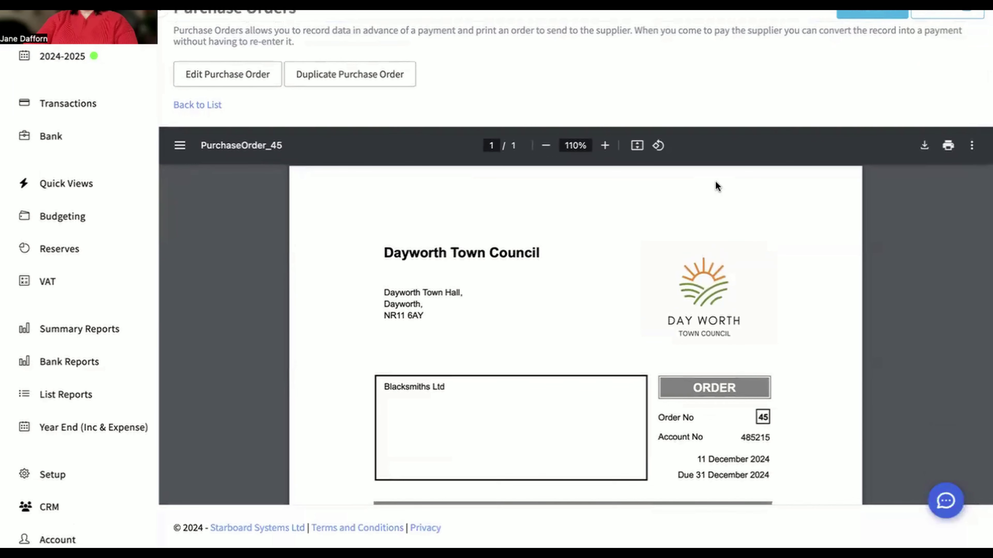
scroll(715, 181, up, 2)
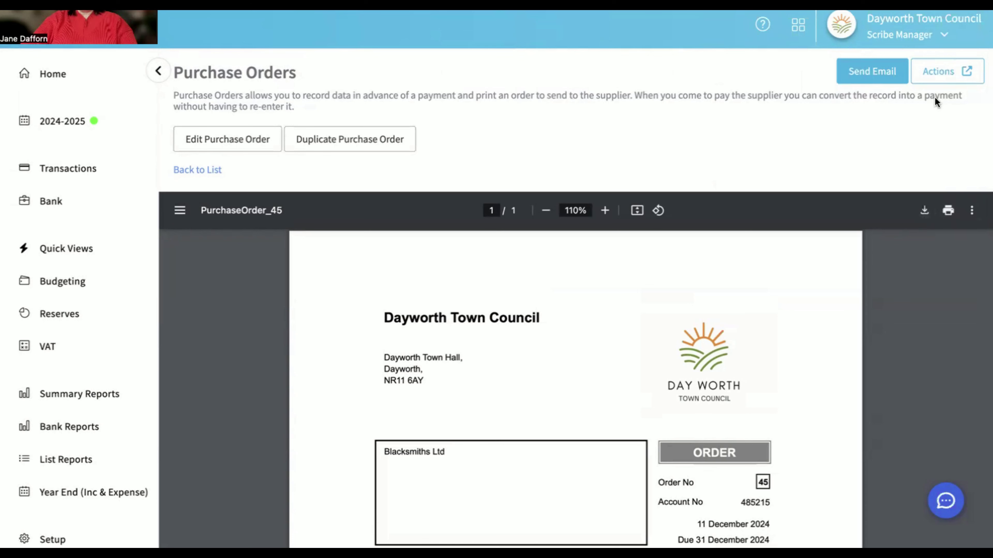
click(863, 70)
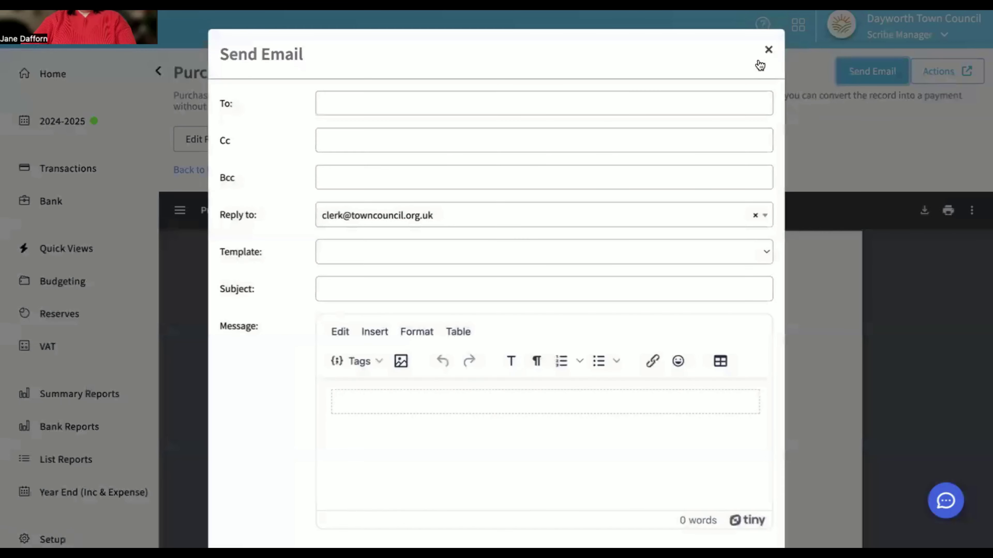
click(768, 49)
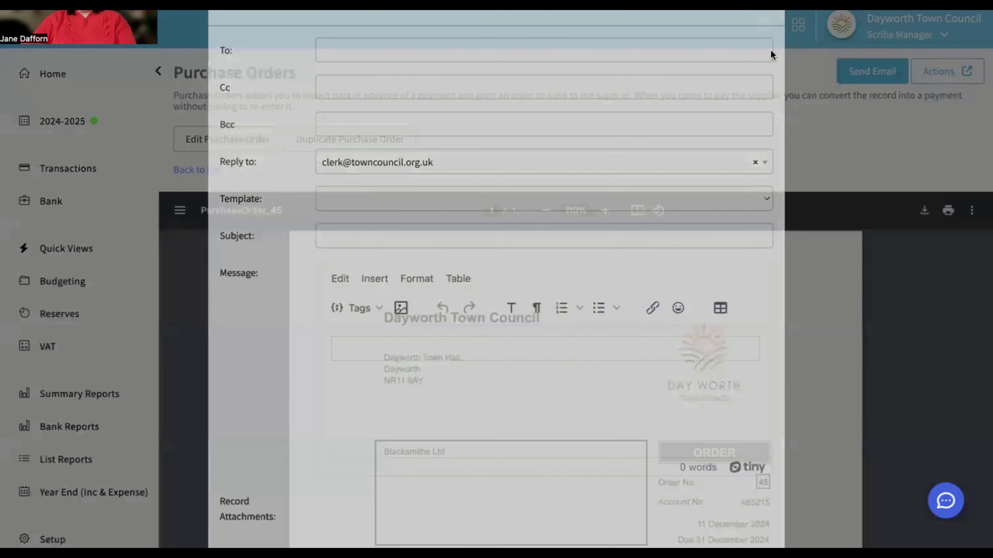
Create a share link for the purchase order and look over the link options
click(961, 72)
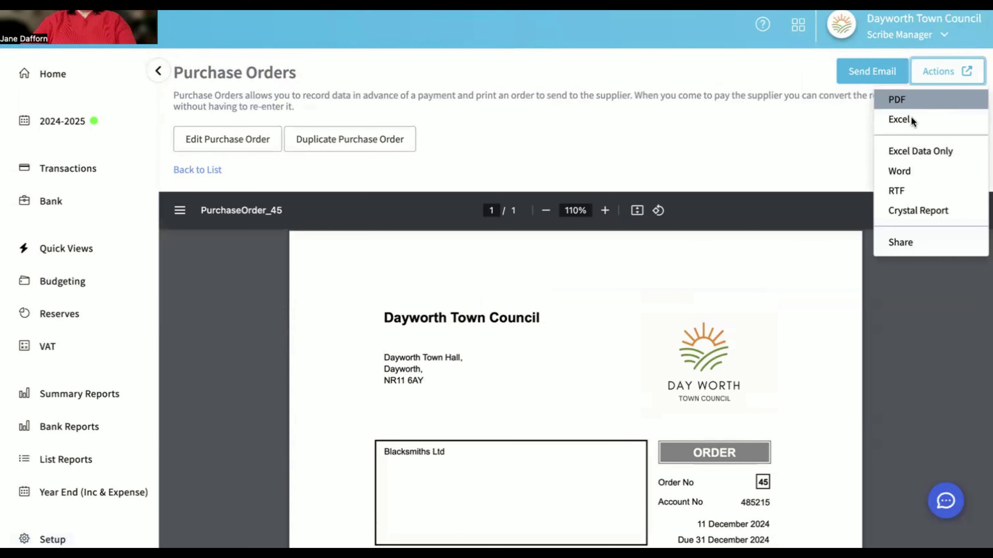
click(914, 238)
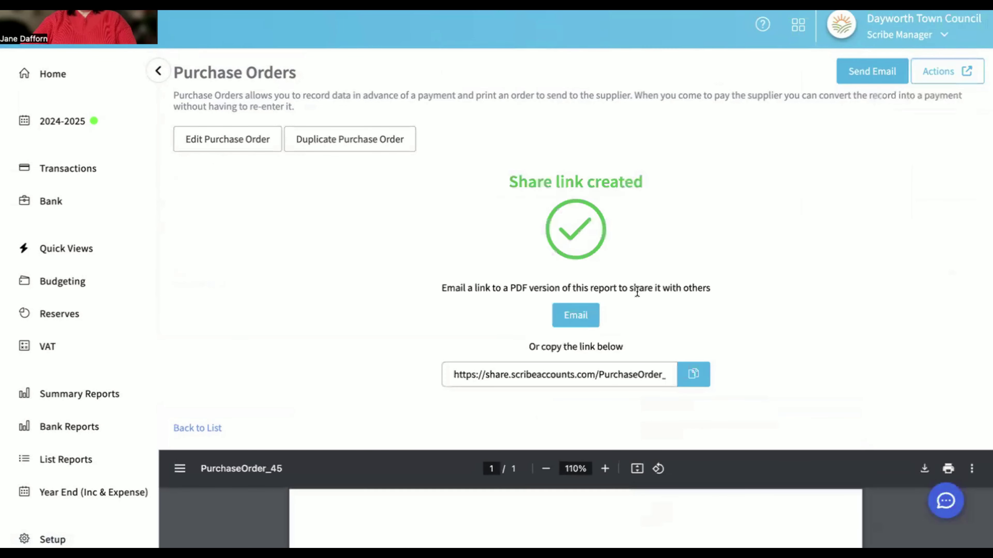
scroll(633, 315, down, 3)
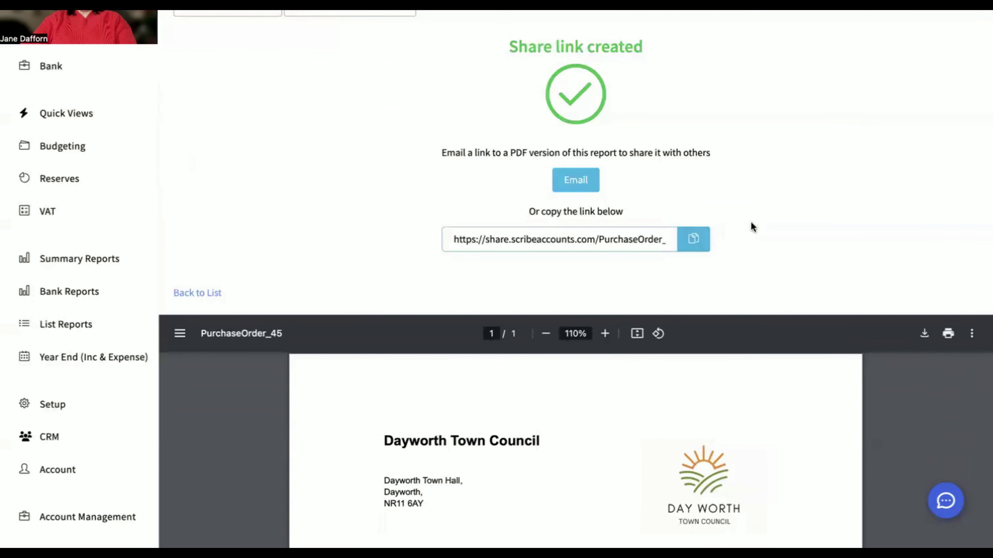
scroll(750, 222, up, 3)
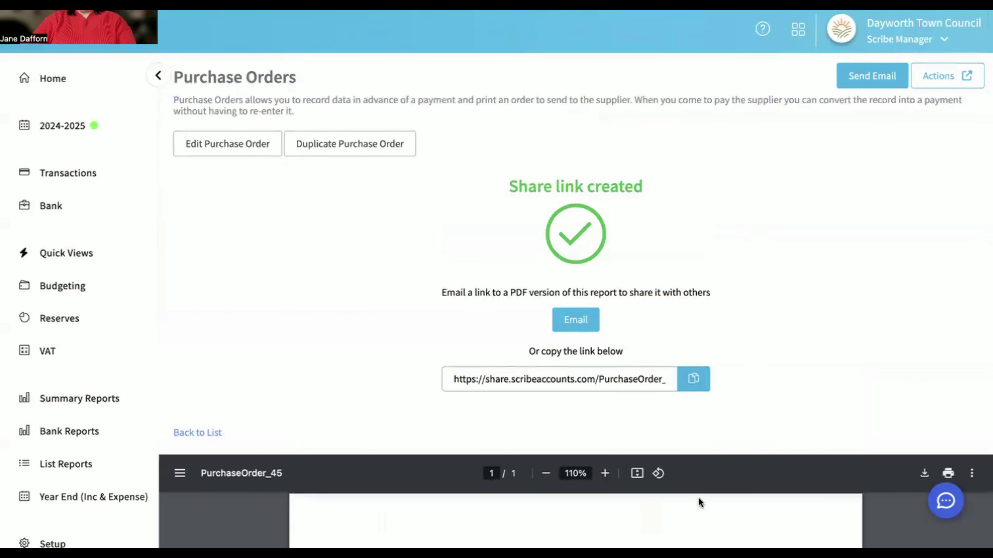
Return to the purchase orders list within the transactions section
scroll(370, 280, down, 2)
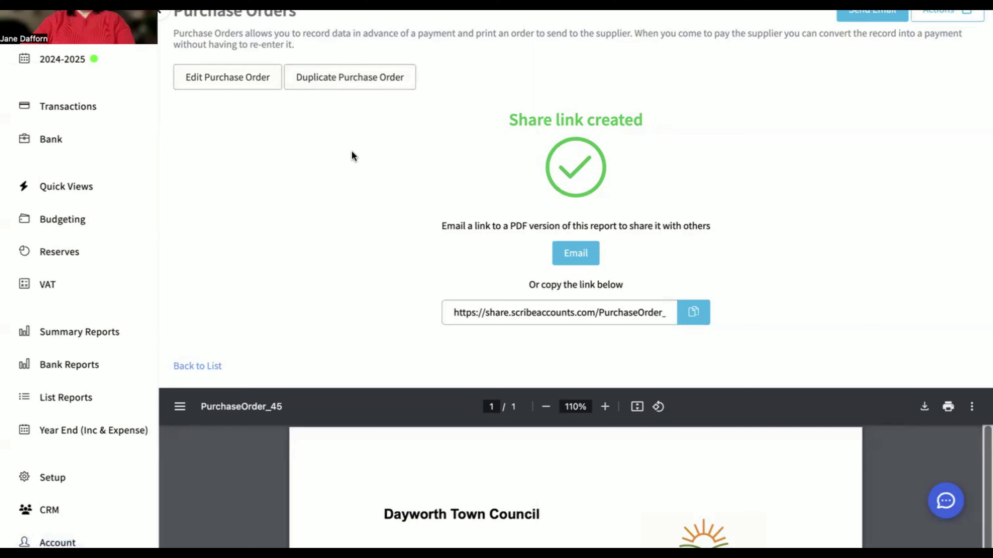
click(67, 107)
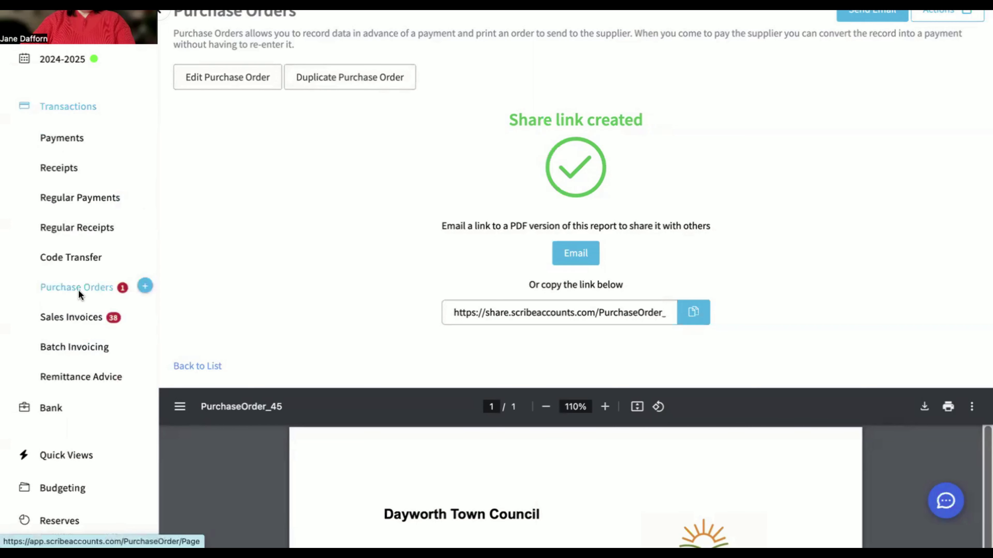